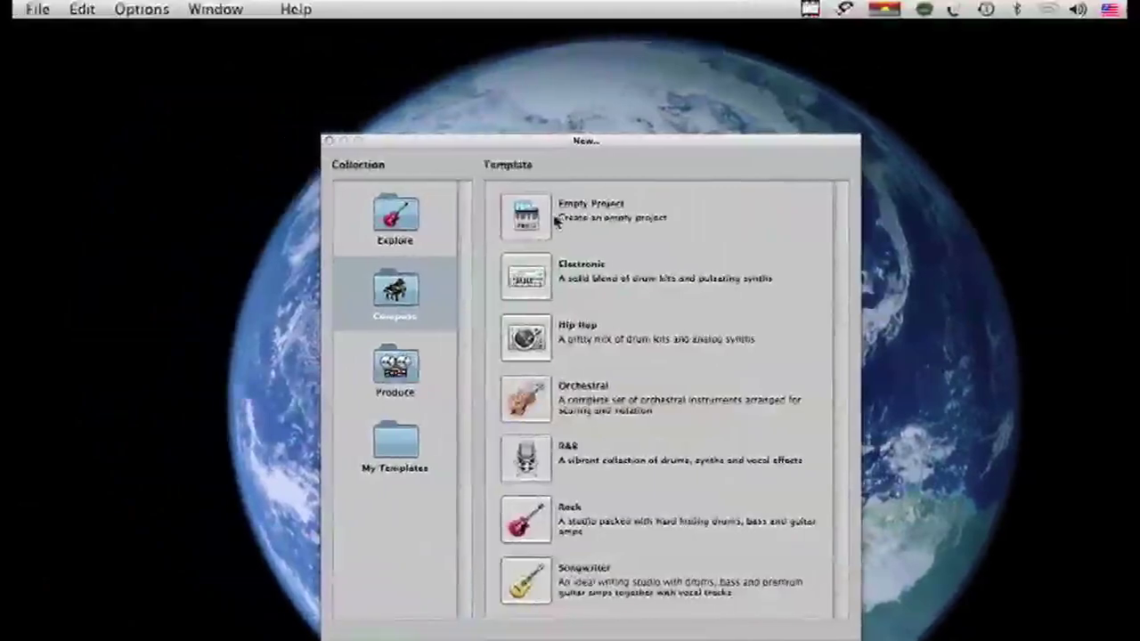
- Create an empty project containing one software instrument track and one stereo audio track using Input 1-2
double_click(378, 127)
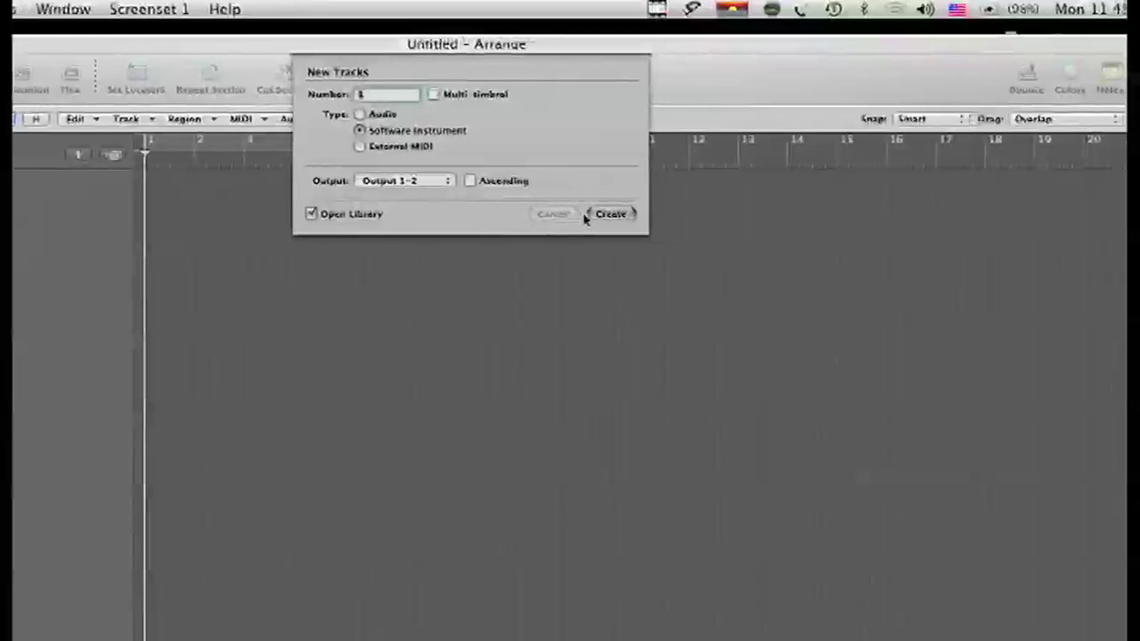
left_click(609, 215)
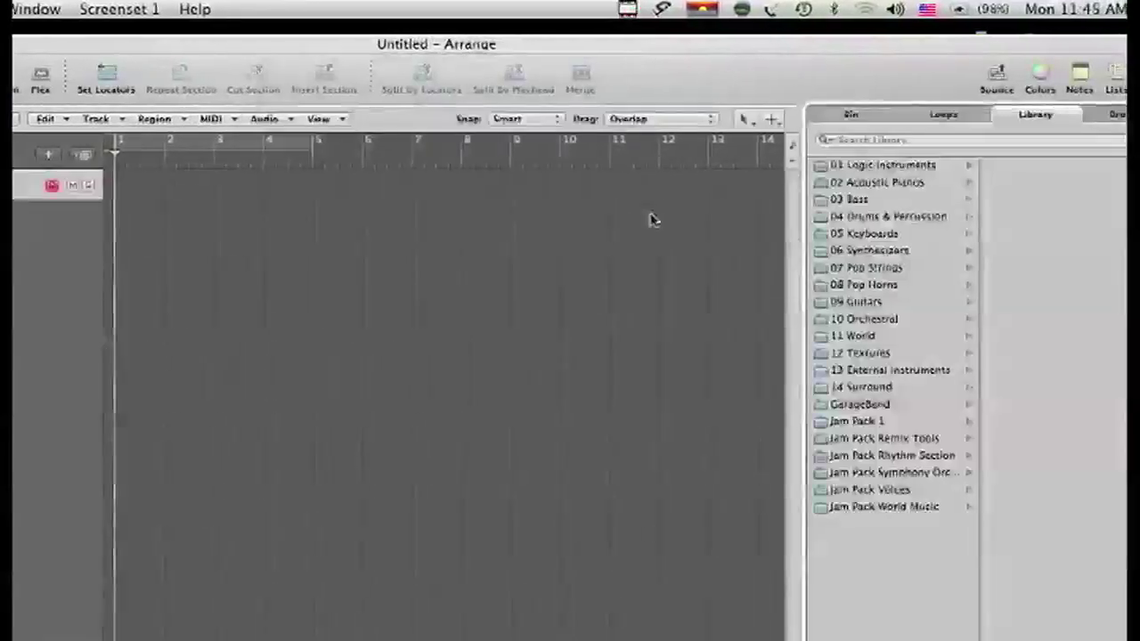
key("super+alt+n")
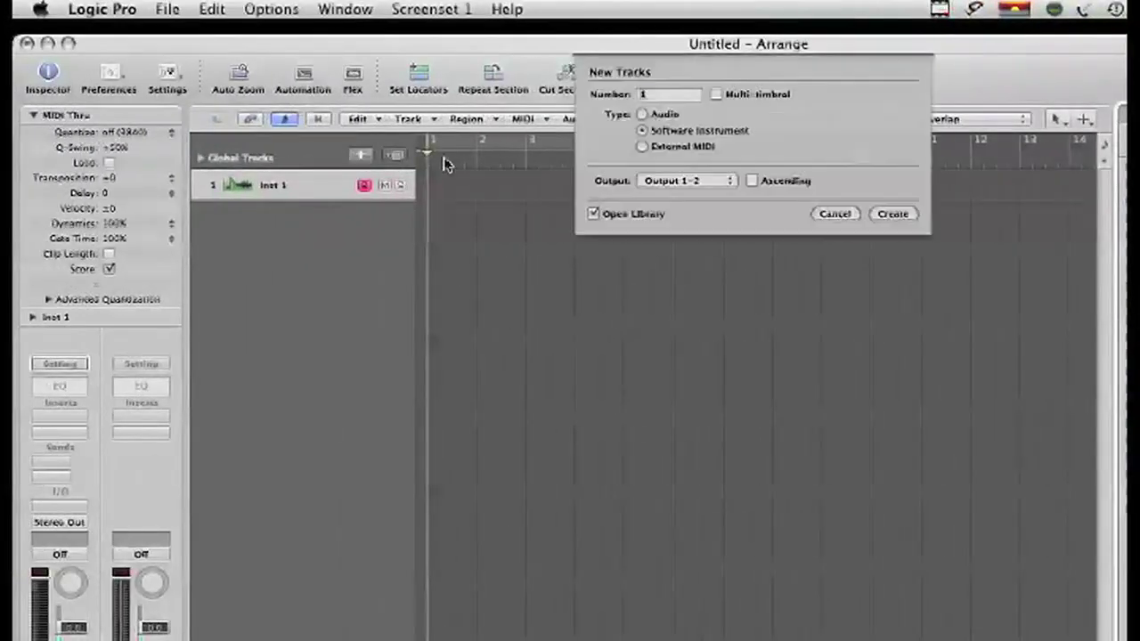
left_click(642, 114)
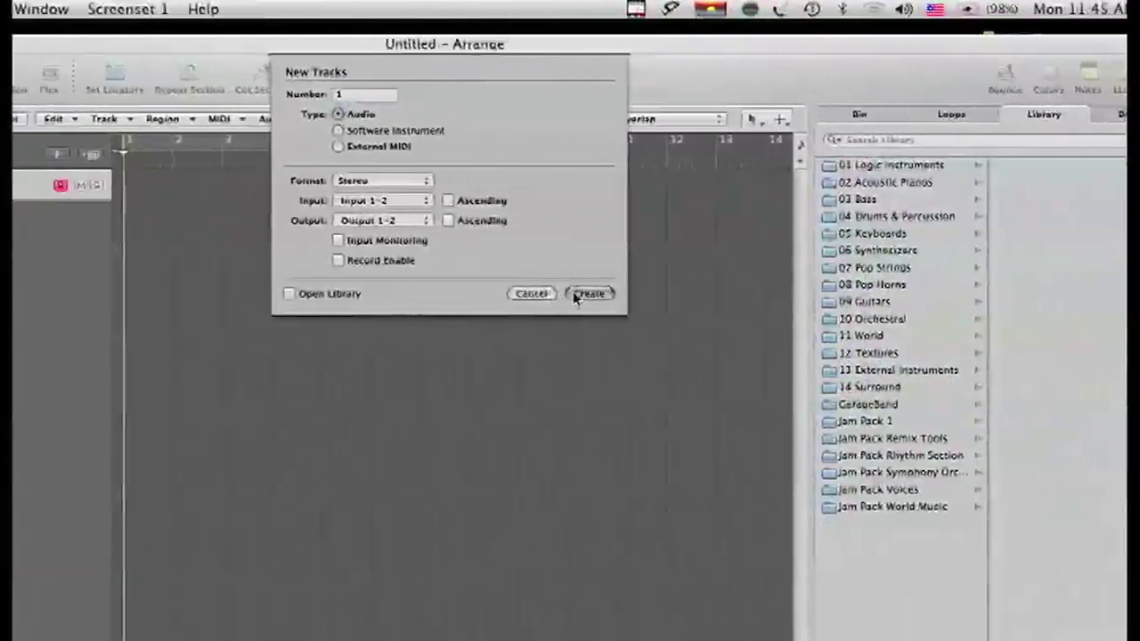
left_click(574, 294)
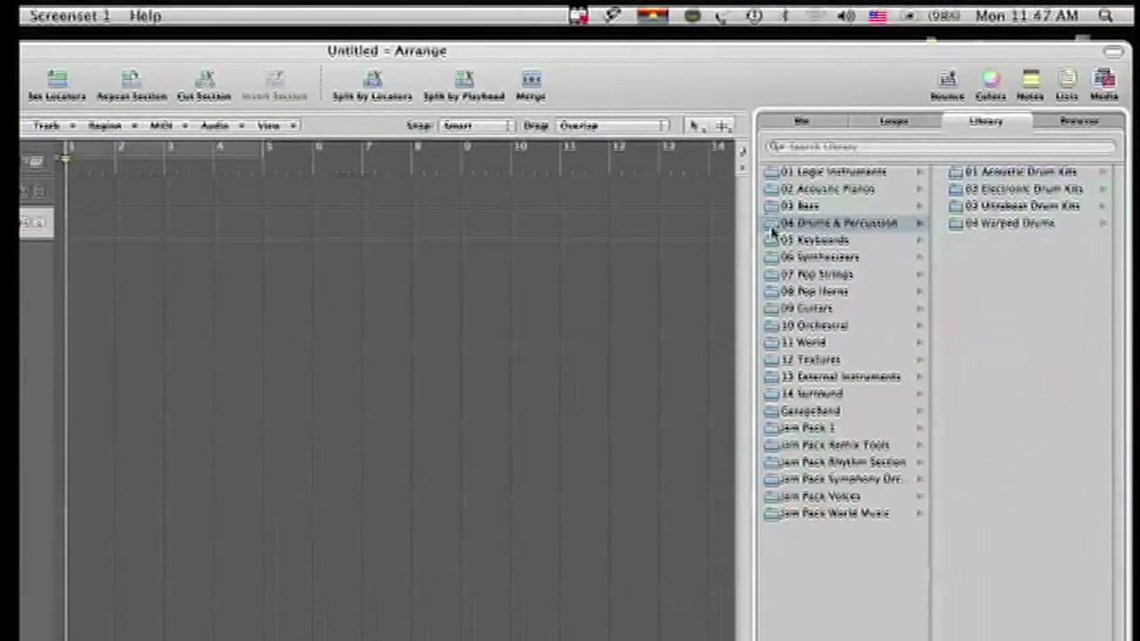
- Load the Hip Hop Heavy Kit from the Ultrabeat drum kits onto the instrument track and set the tempo to 100 BPM
left_click(957, 207)
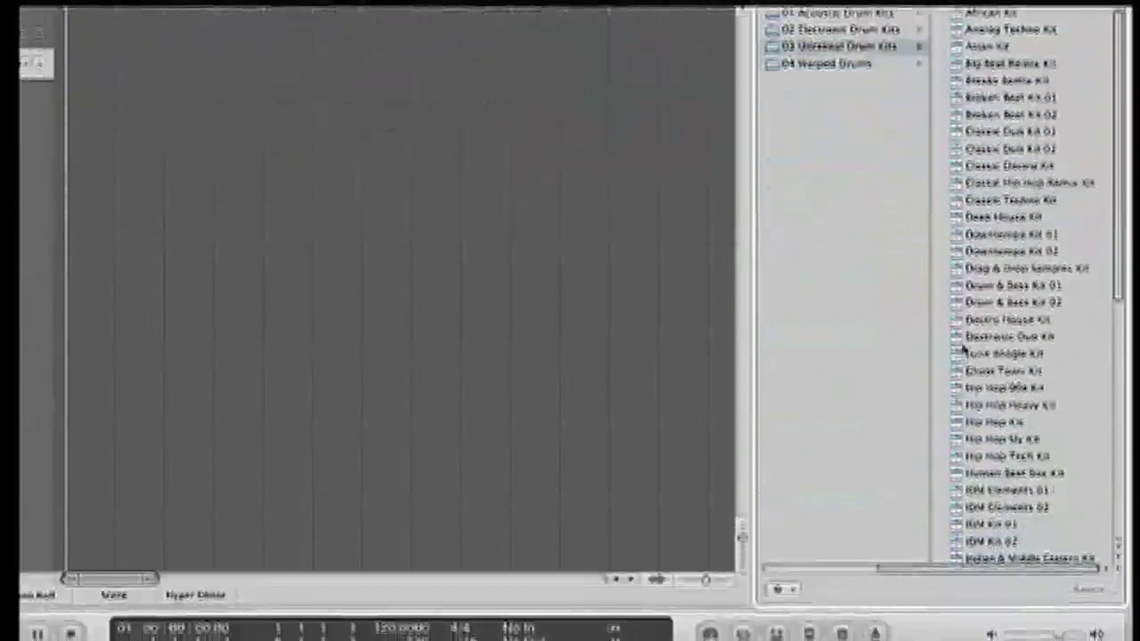
left_click(962, 565)
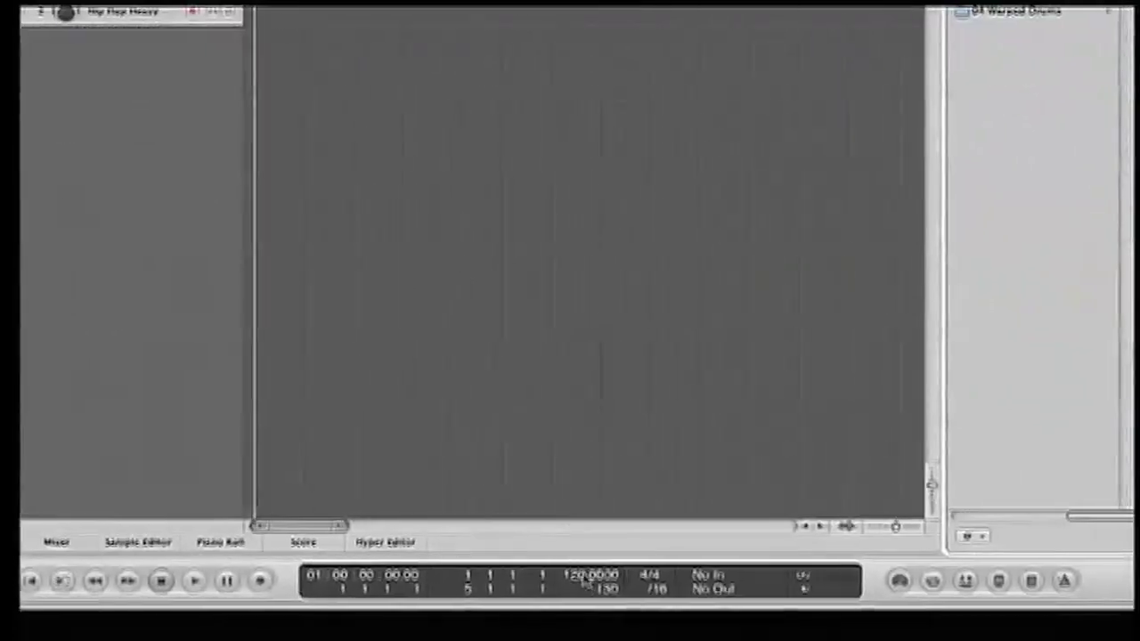
left_click_drag(586, 581, 578, 603)
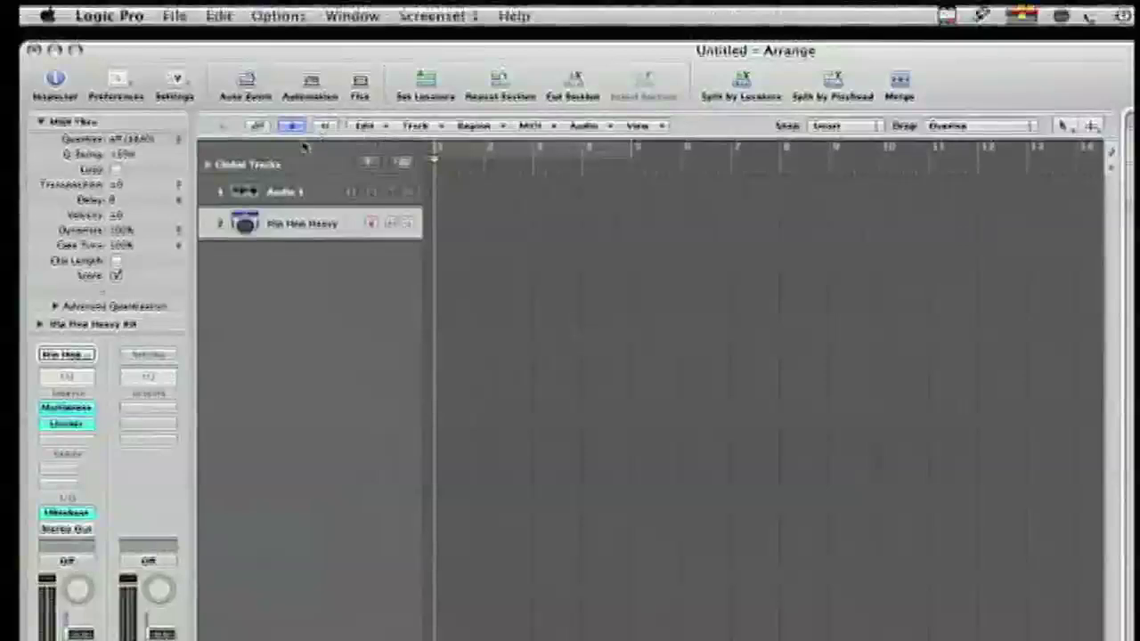
- Set overlapping MIDI recordings to Create tracks in Cycle record in the project's recording settings
left_click(176, 84)
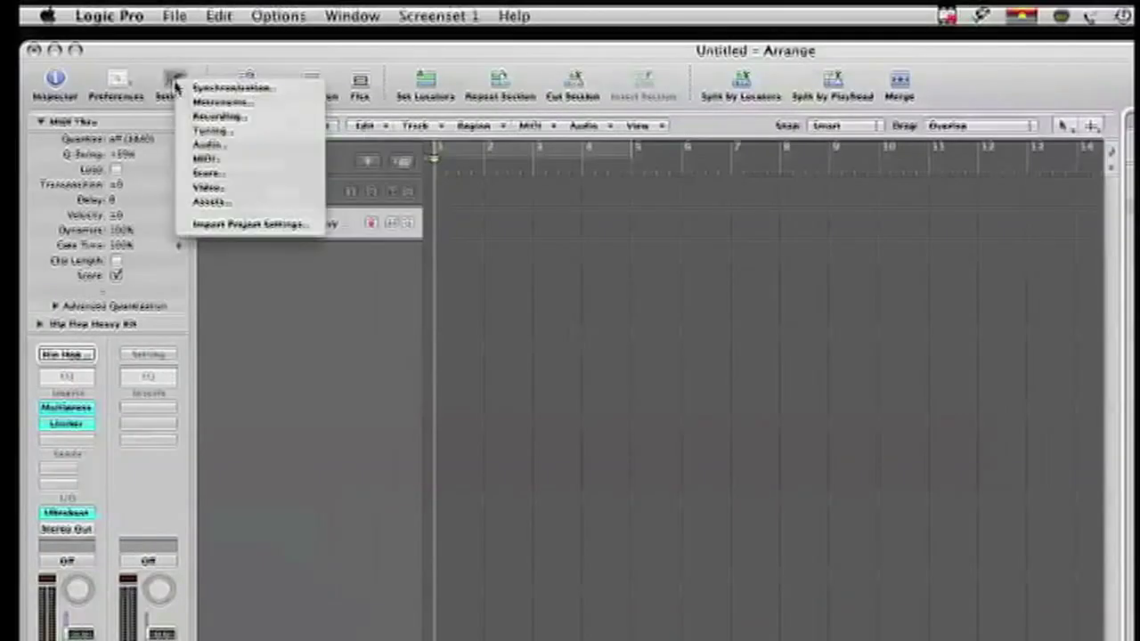
left_click(192, 118)
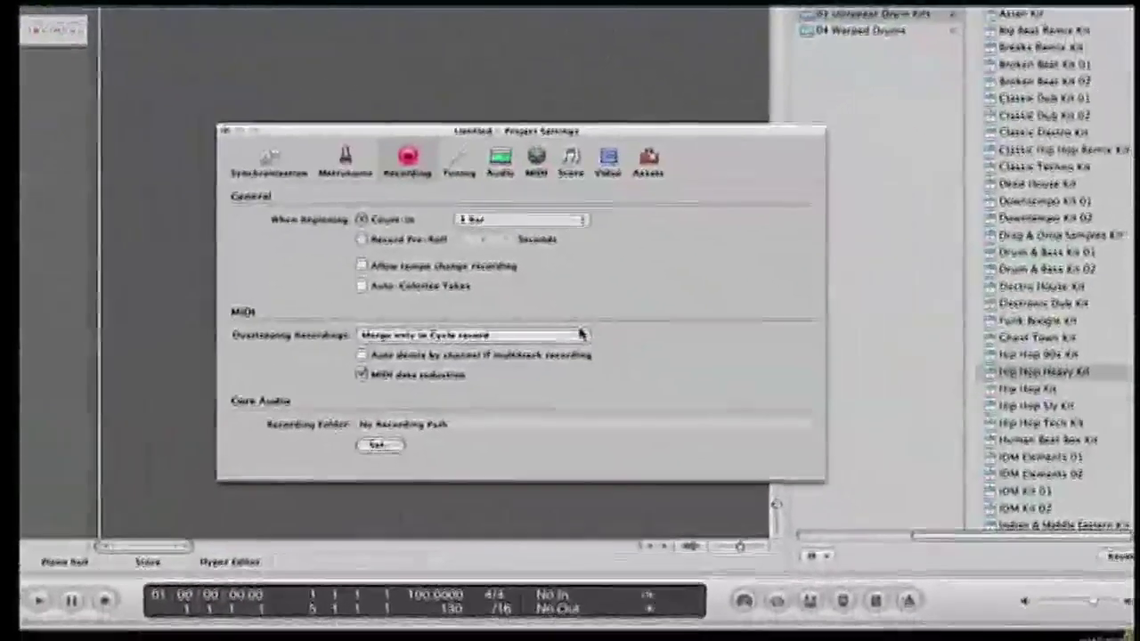
left_click(586, 346)
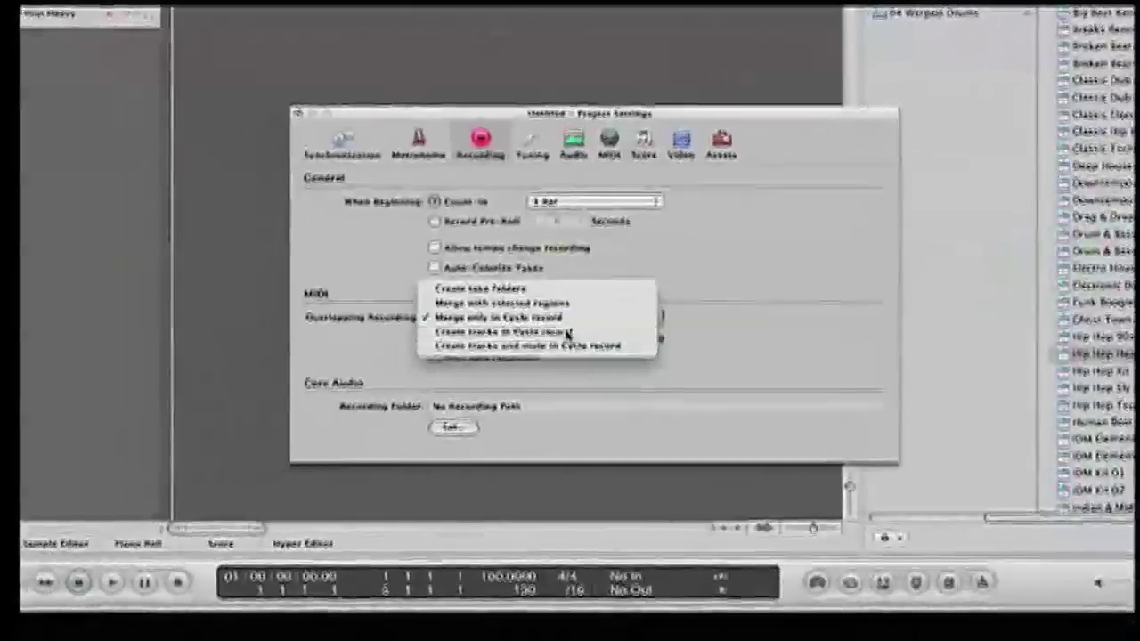
left_click(534, 343)
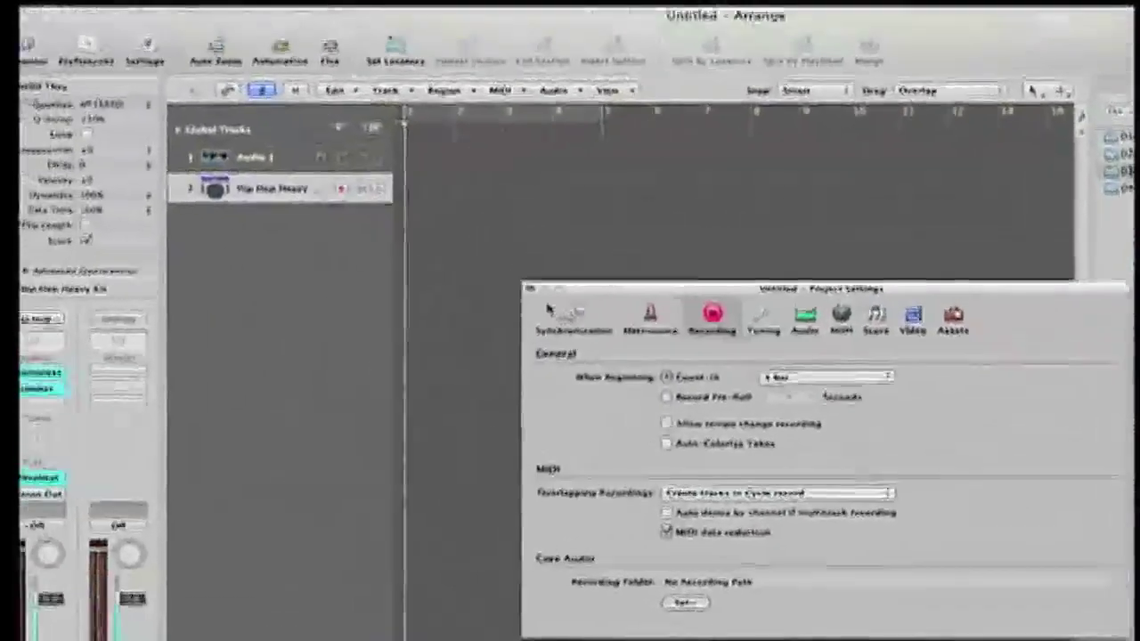
left_click(307, 111)
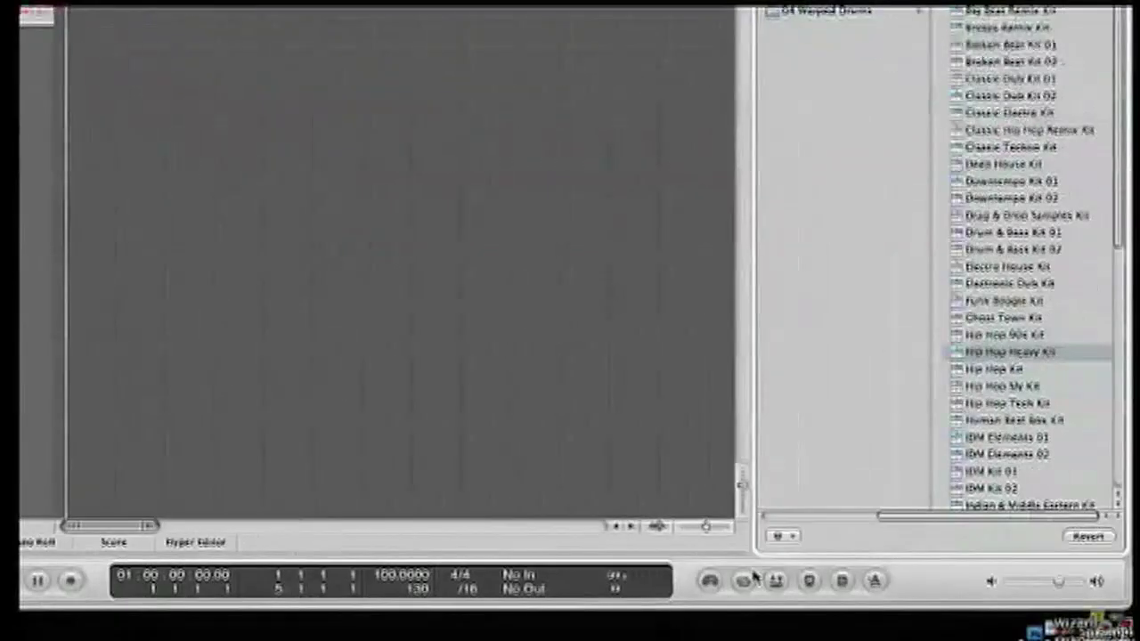
- Enable cycle mode for bars 1 to 5 and record the drum parts in looped passes on separate tracks
left_click(744, 580)
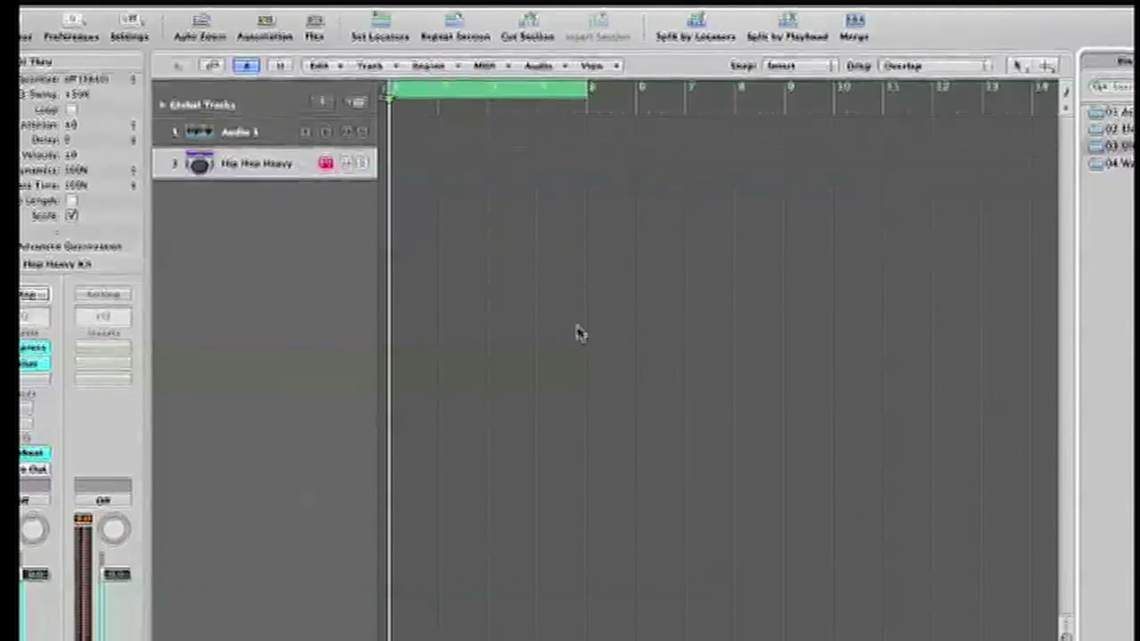
left_click(566, 355)
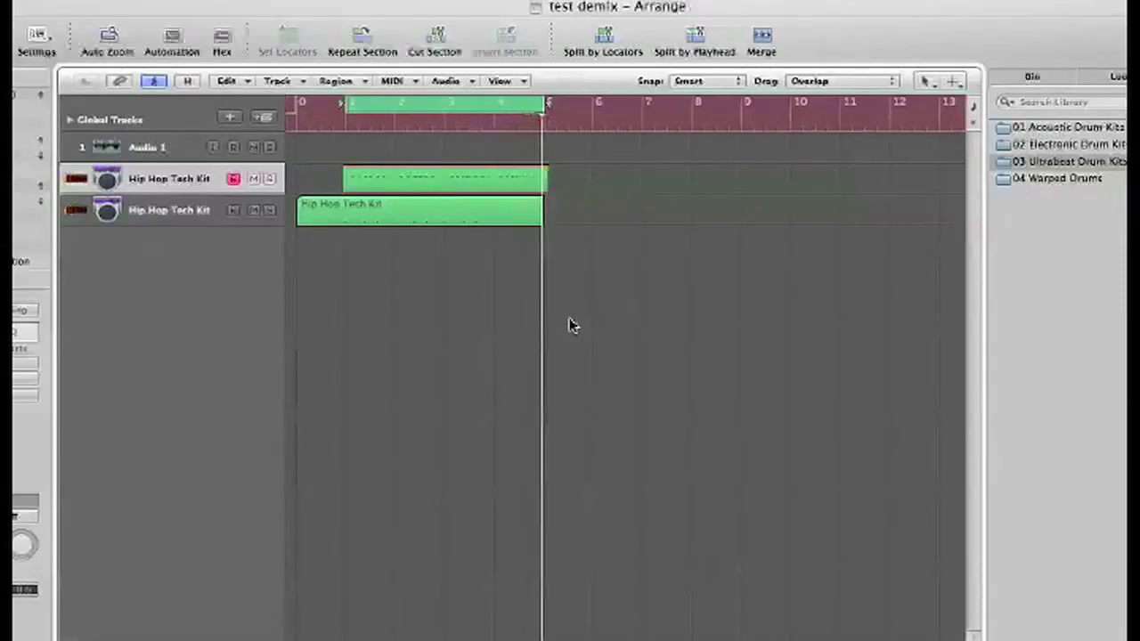
key("space")
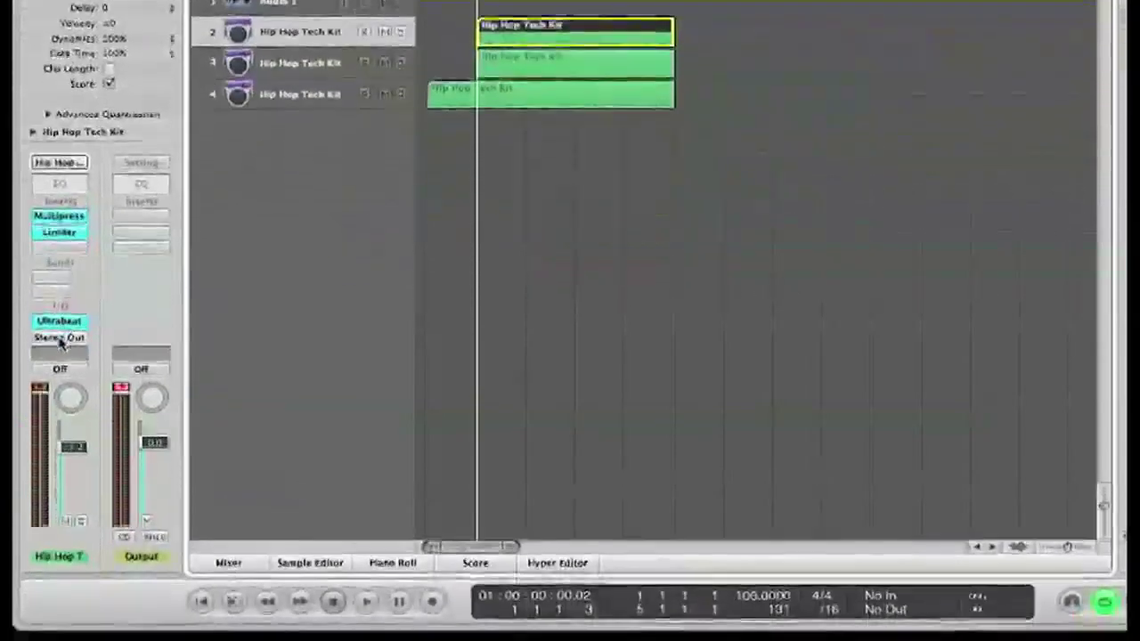
- Route the output of the first Hip Hop Tech Kit track to Bus 10
left_click(59, 341)
mouse_move(132, 404)
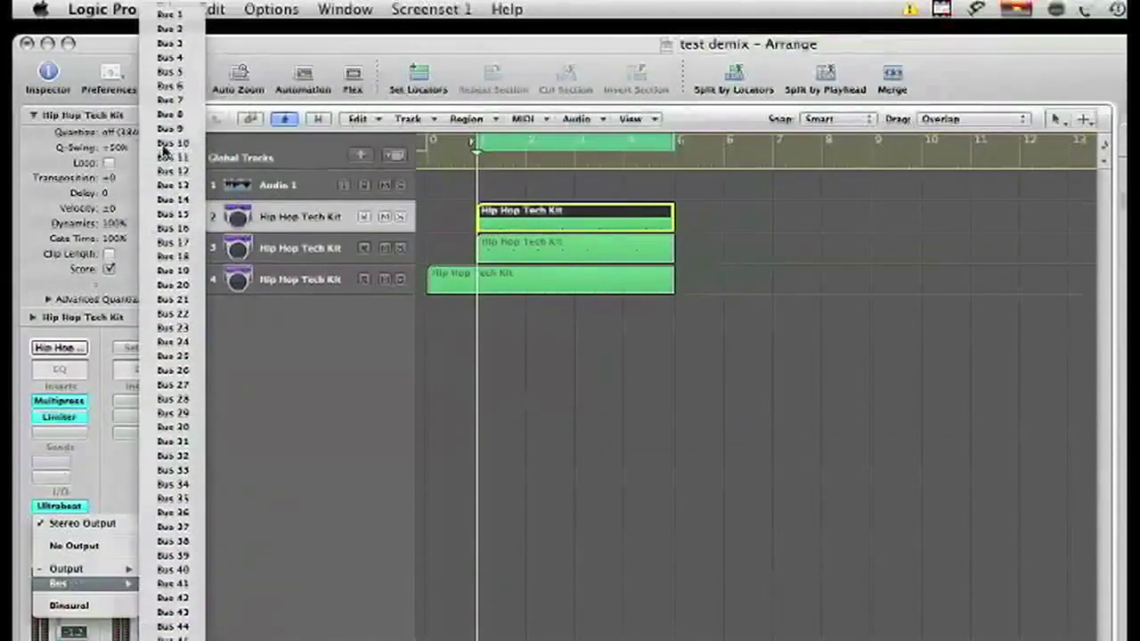
left_click(169, 144)
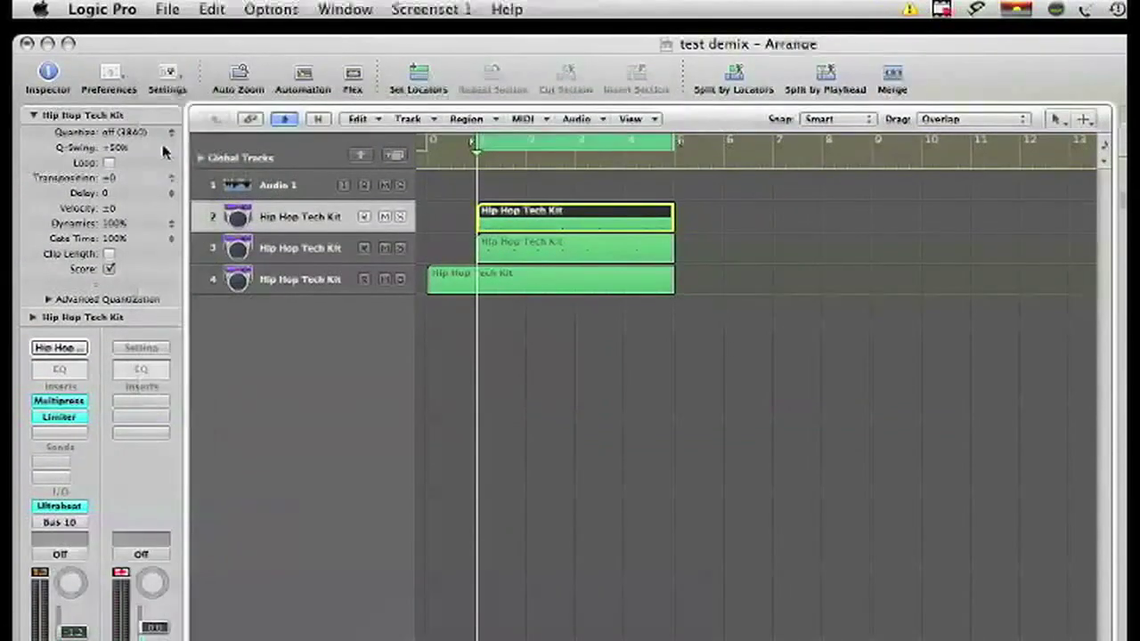
- Arm the Audio 1 track with Bus 10 as its input and record the drum parts onto it as cycled takes
left_click(261, 185)
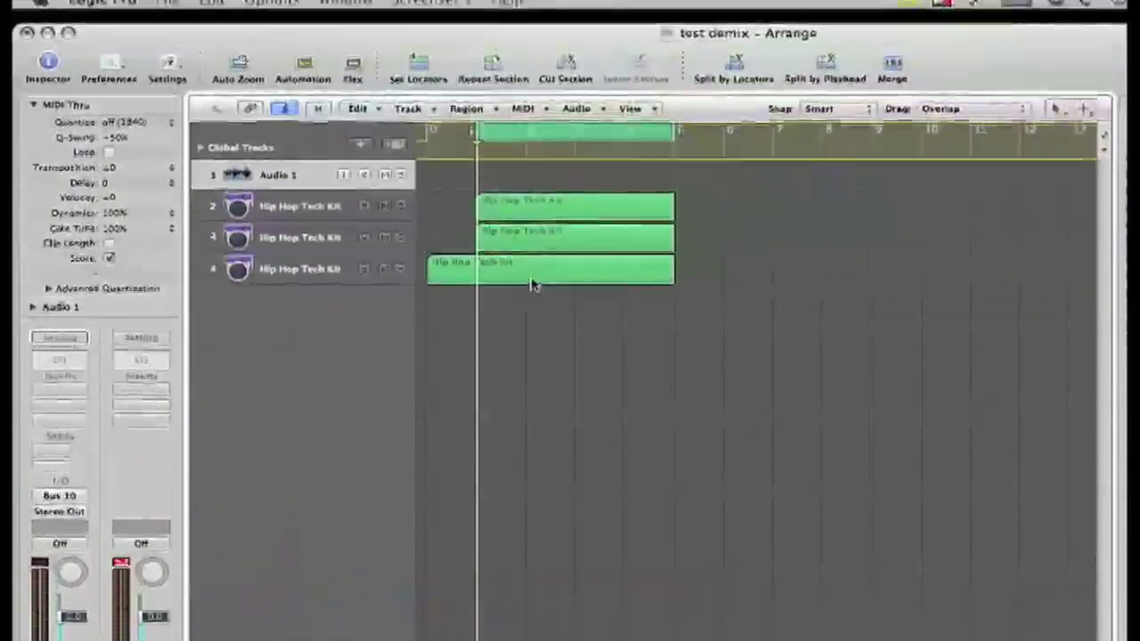
left_click(535, 221)
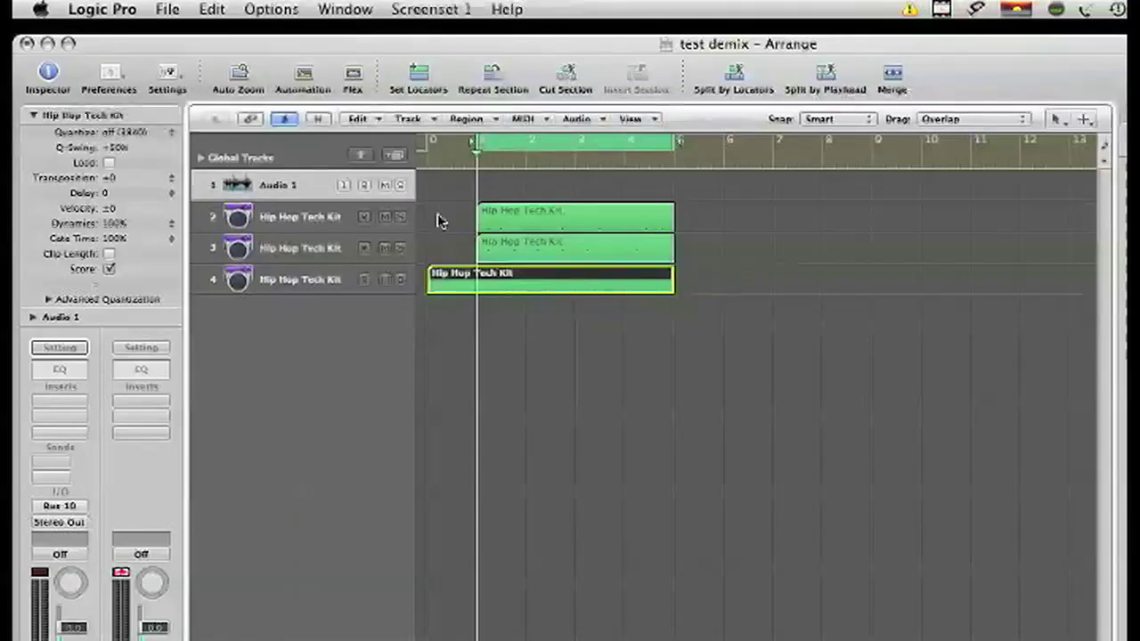
left_click(363, 185)
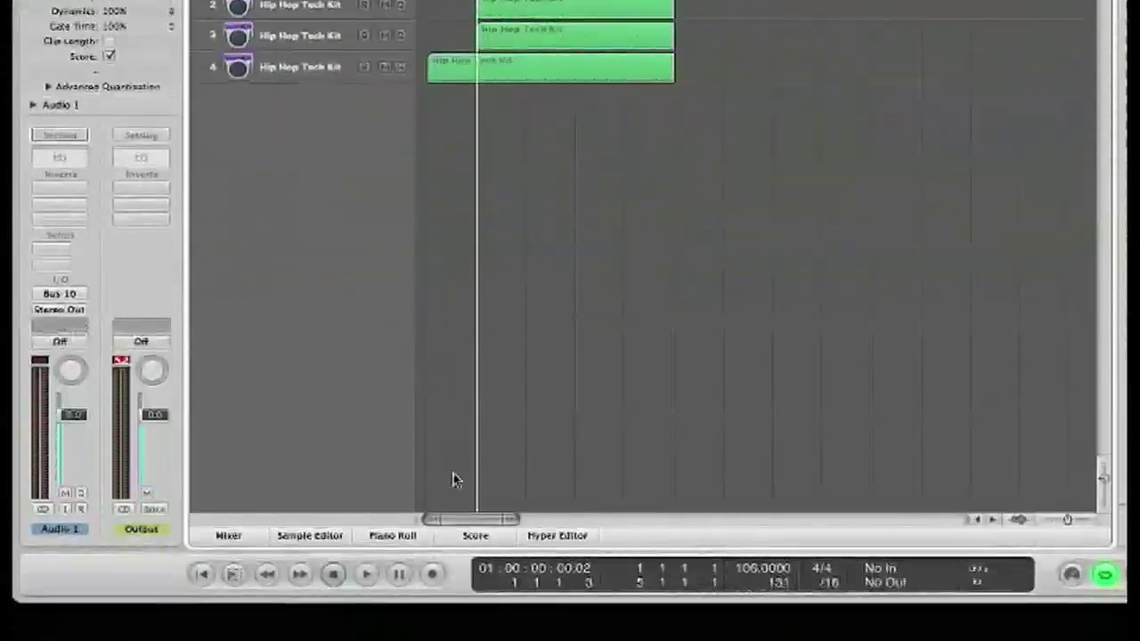
left_click(433, 575)
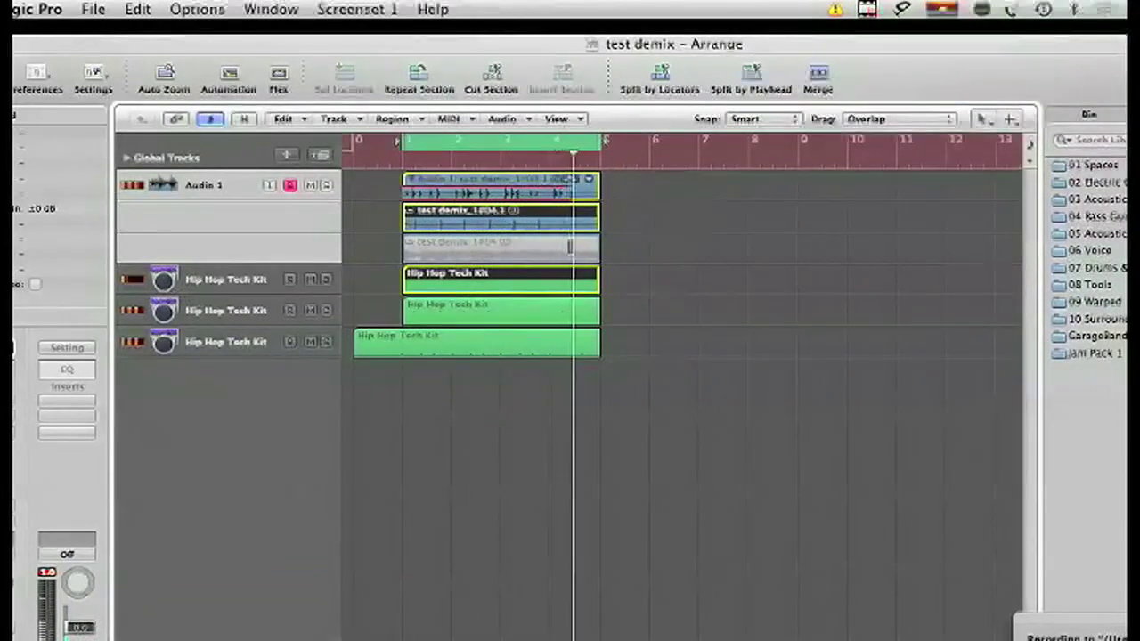
key("space")
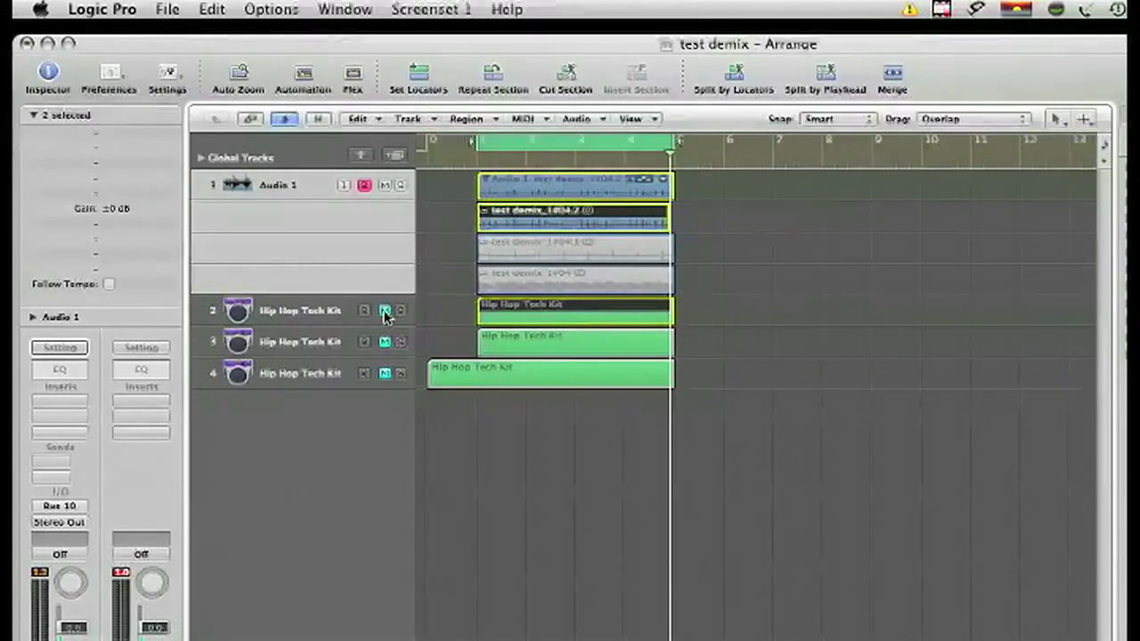
- Mute the Hip Hop Tech Kit tracks and unpack the Audio 1 take folder to new tracks
left_click(384, 309)
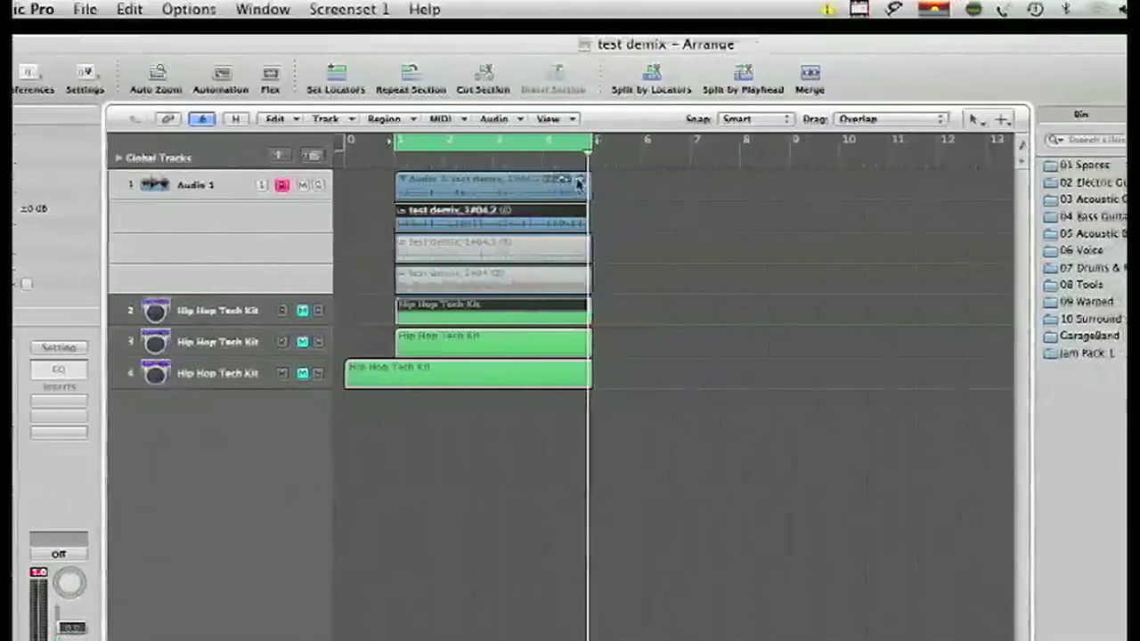
left_click(576, 183)
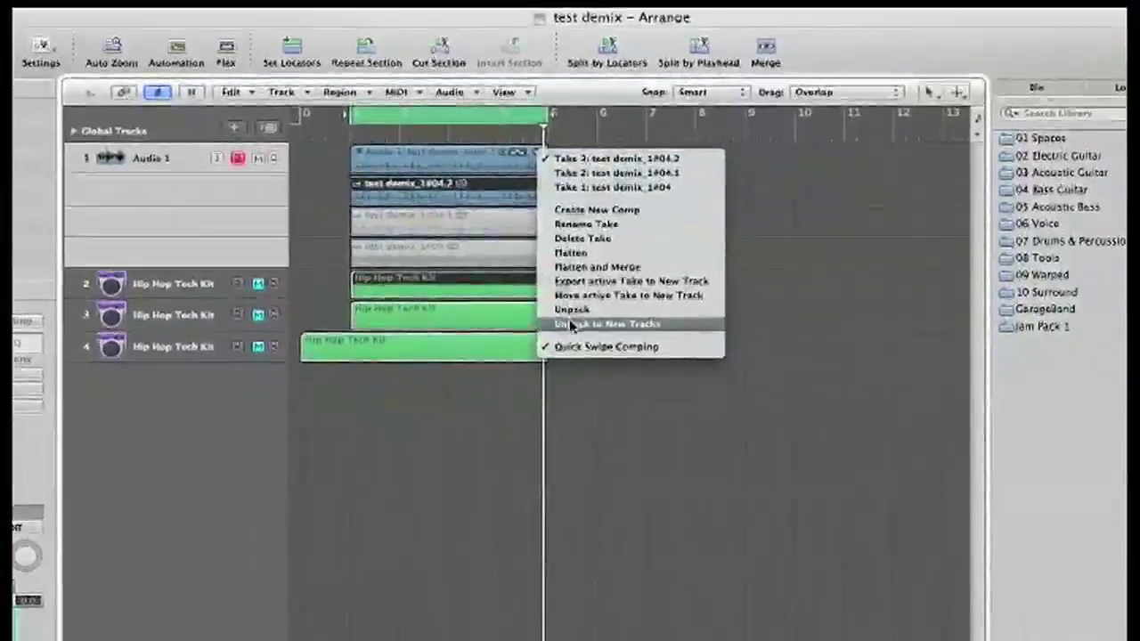
left_click(570, 328)
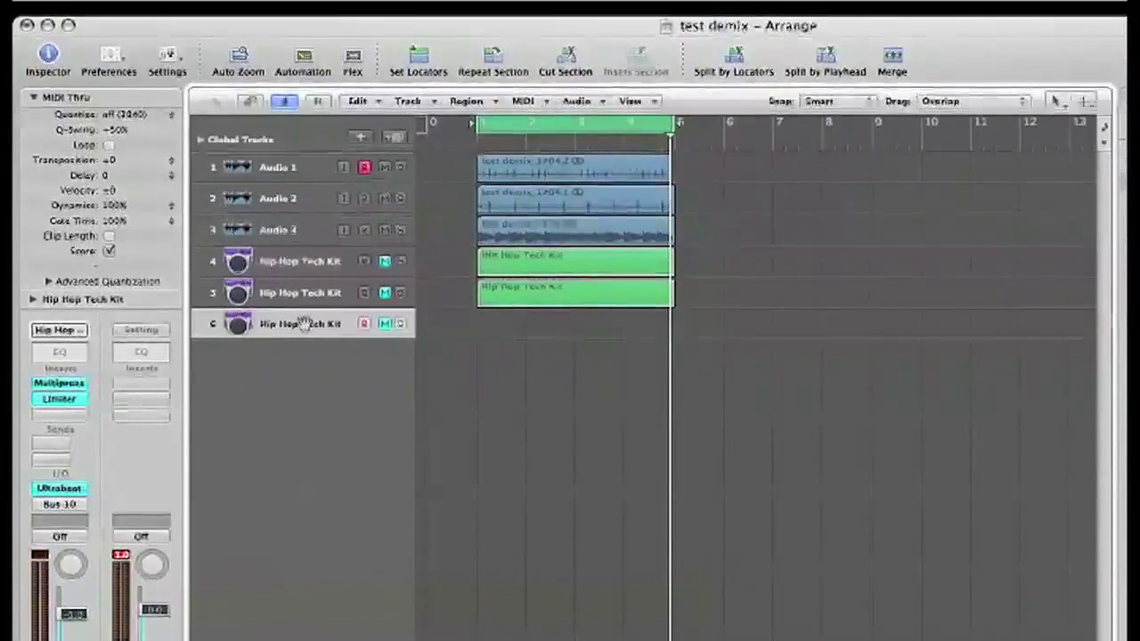
- Delete the Hip Hop Tech Kit instrument tracks together with their regions
key("super+BackSpace")
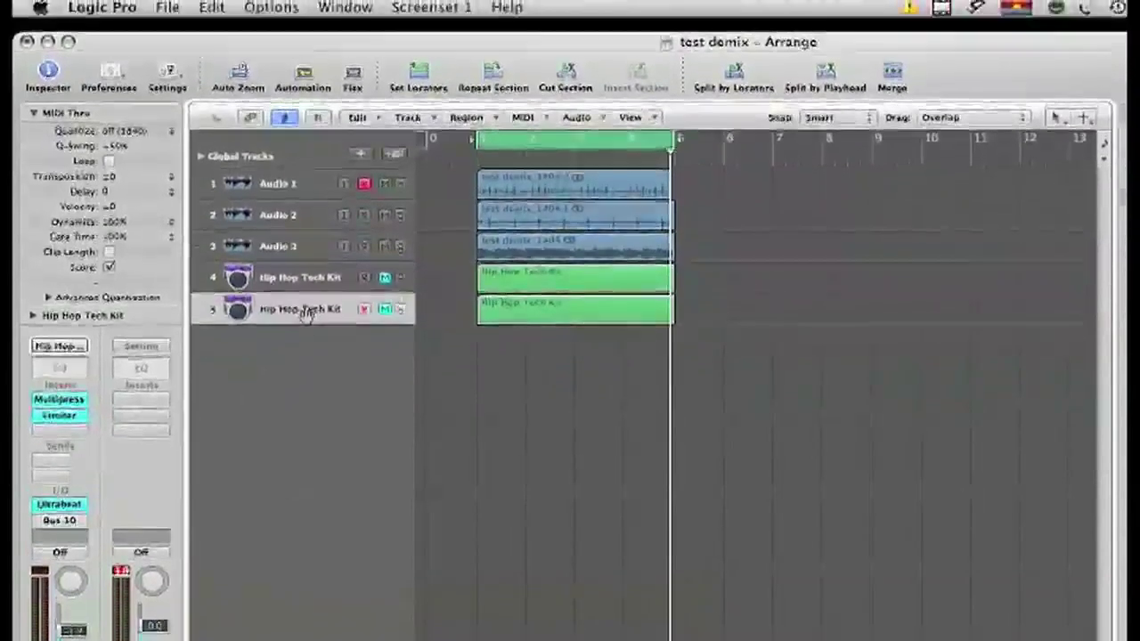
key("super+BackSpace")
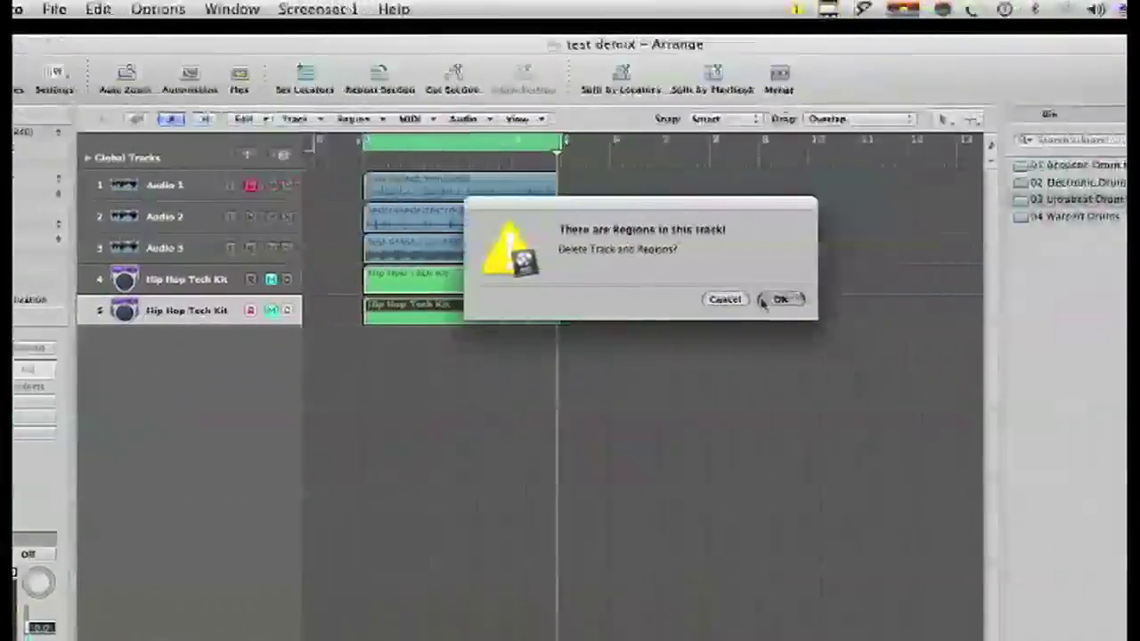
left_click(893, 299)
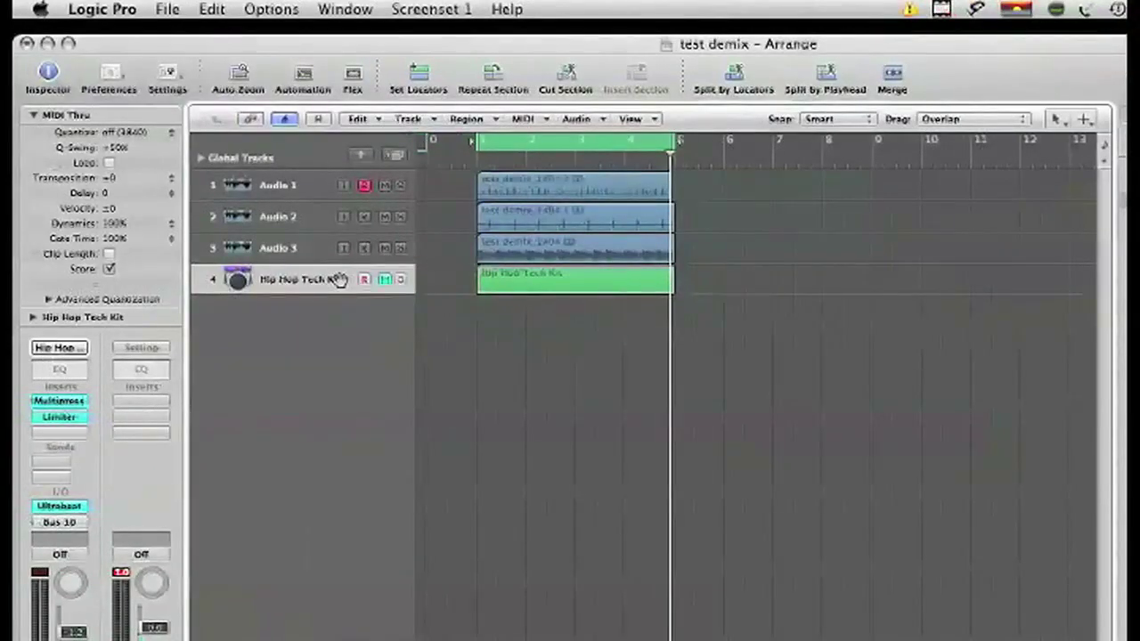
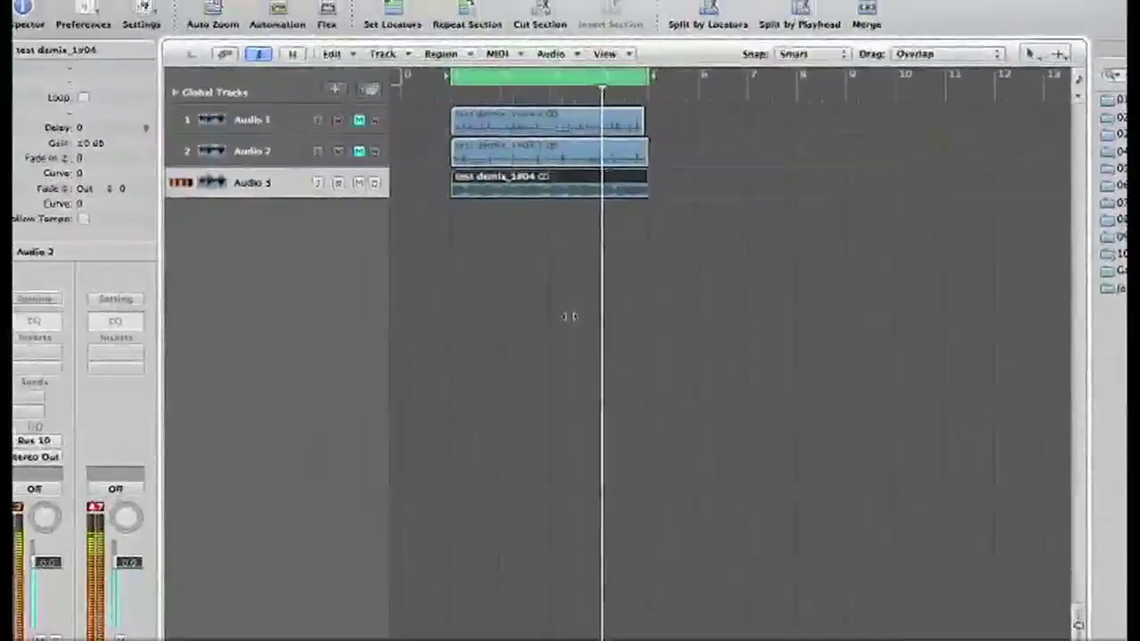
- Unmute the Audio 2 and Audio 1 tracks during playback
left_click(358, 151)
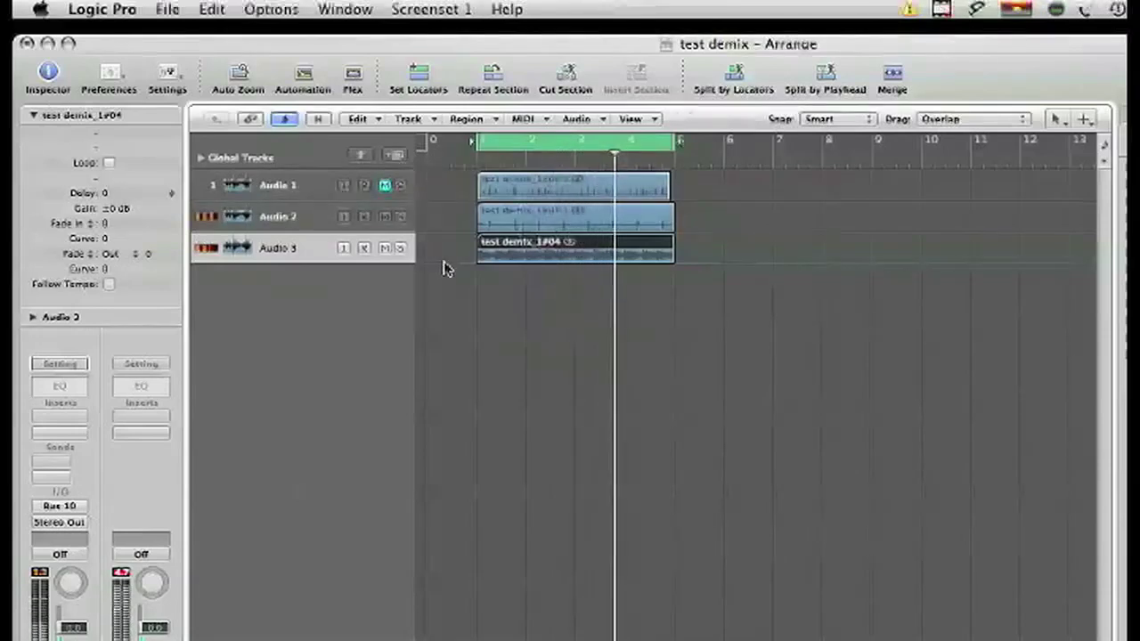
left_click(385, 185)
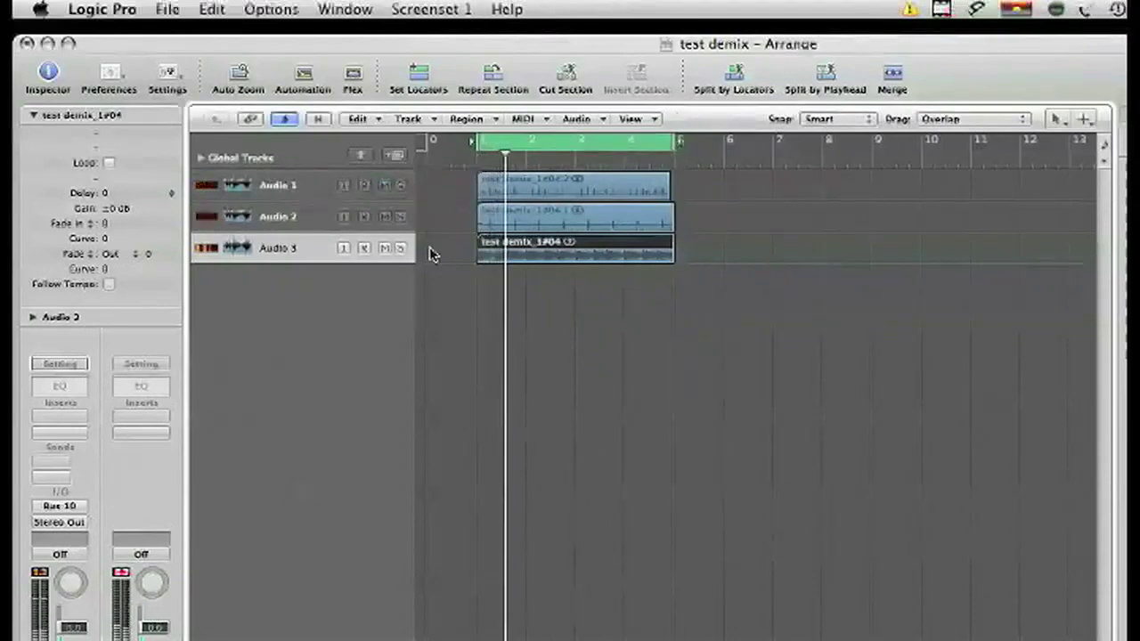
- Pan the Audio 1 track to -22 and lower its volume to about -4.9 dB
left_click(317, 194)
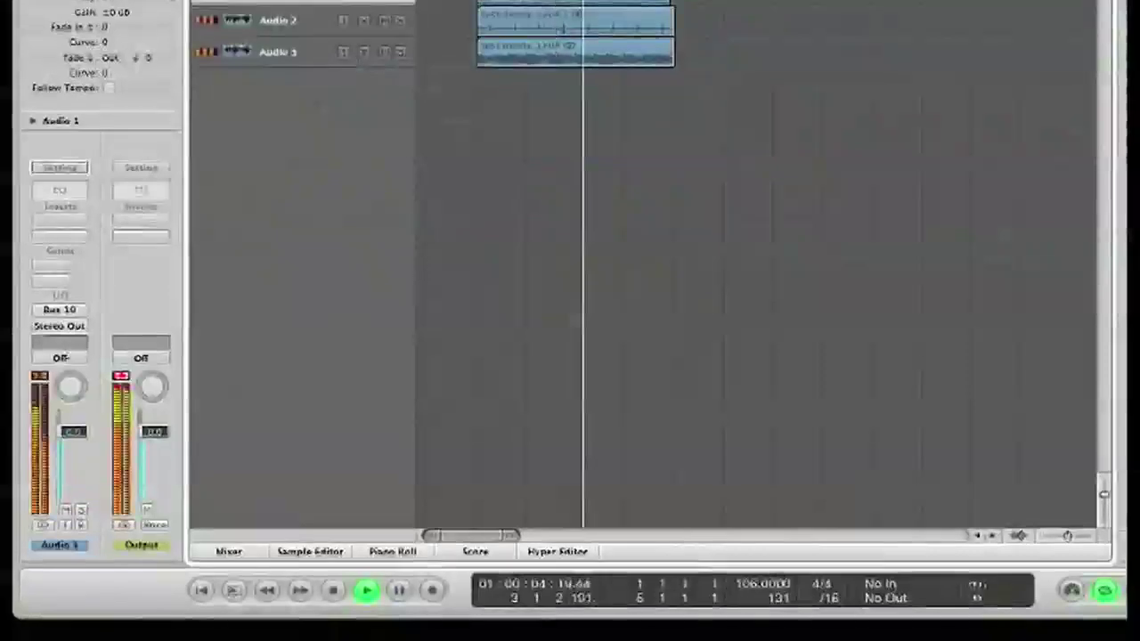
left_click_drag(72, 384, 49, 458)
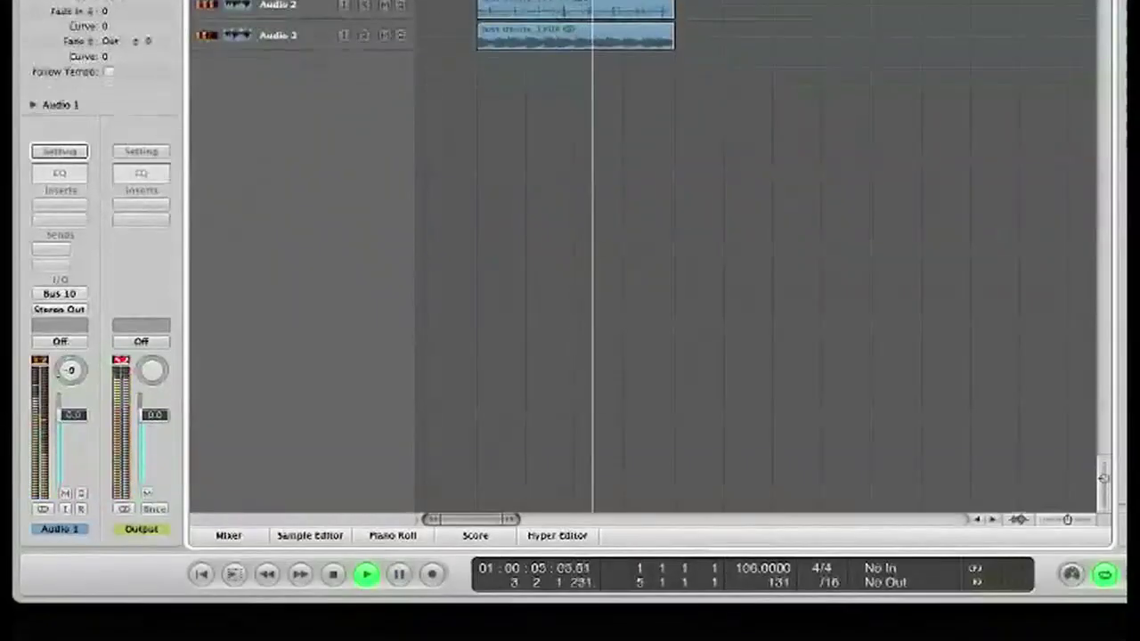
left_click_drag(73, 414, 78, 461)
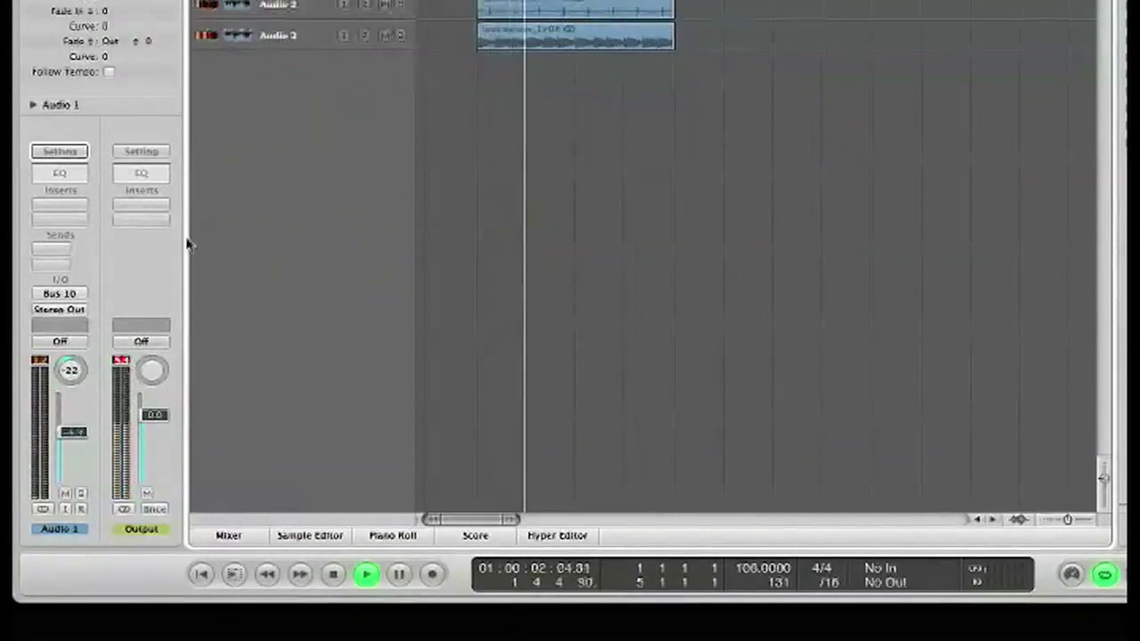
- Rename the Audio 2 track as Snare and the Audio 3 track as Kick
key("Down")
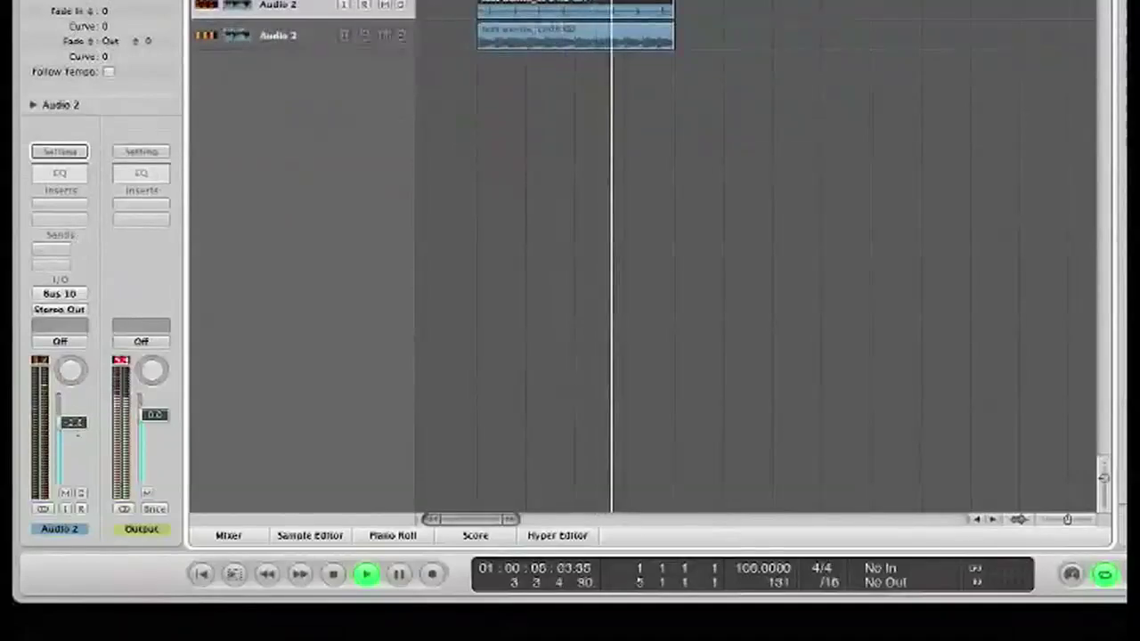
double_click(285, 122)
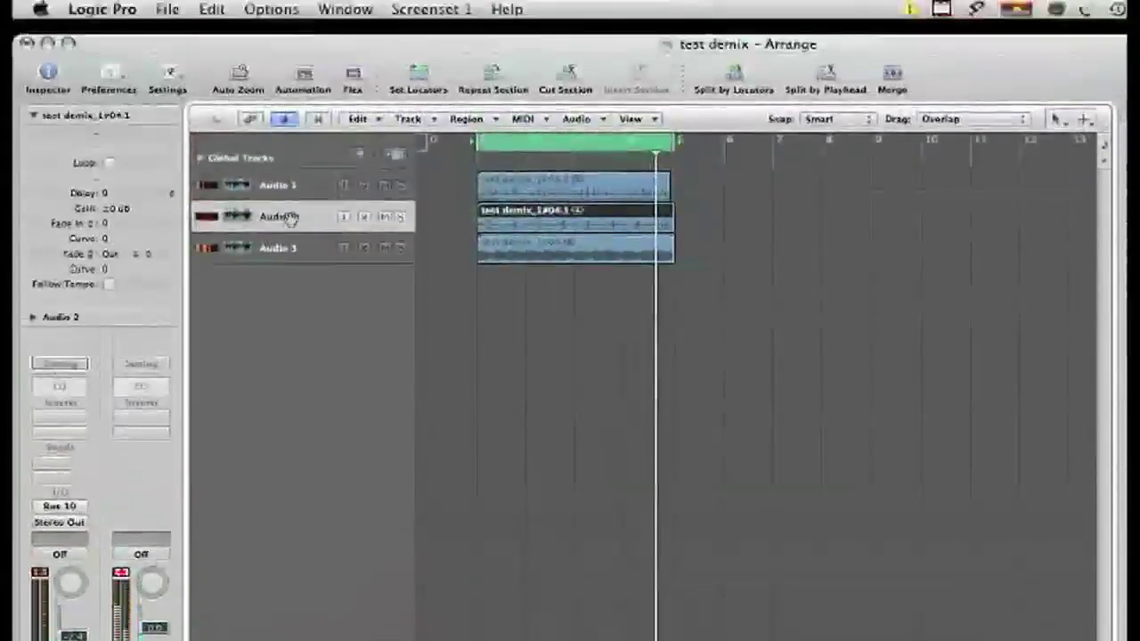
type("Snare")
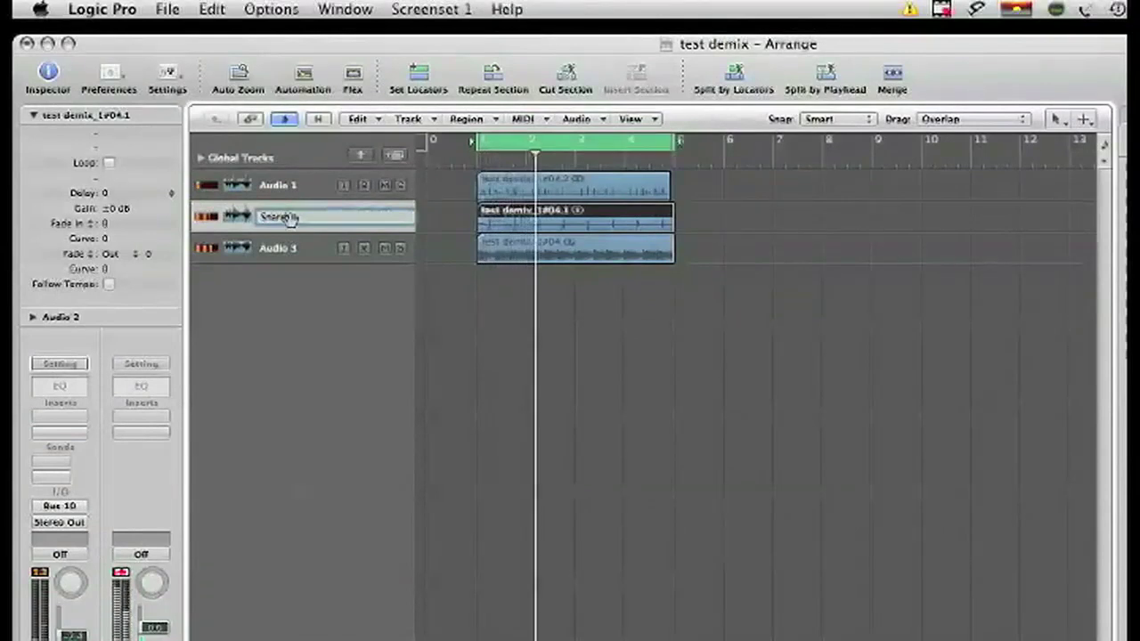
key("Return")
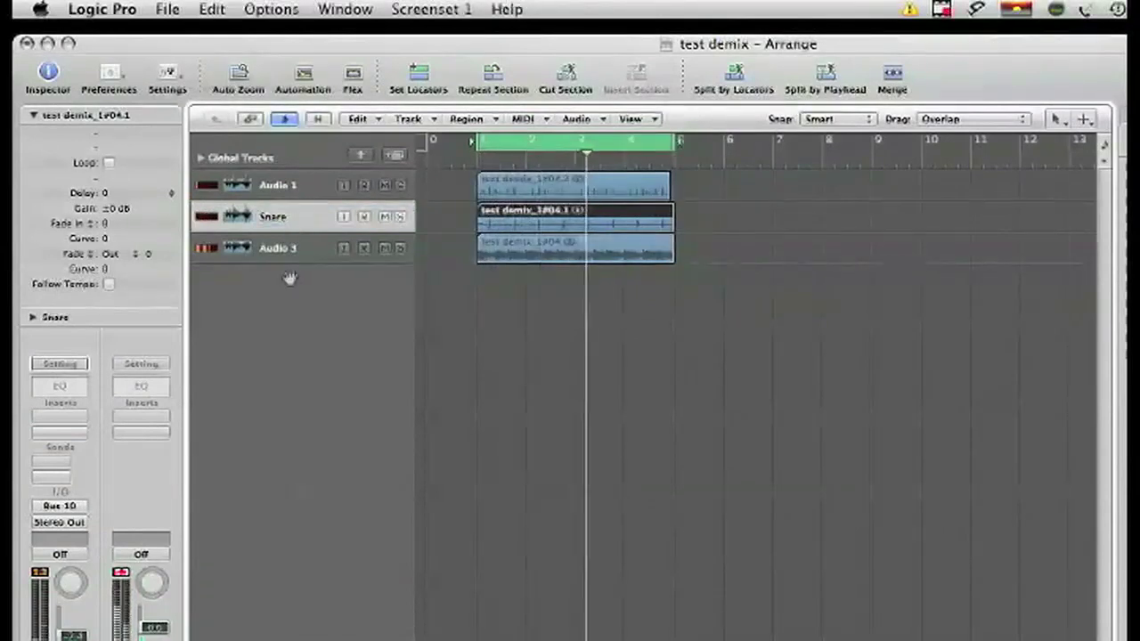
left_click(275, 250)
double_click(273, 250)
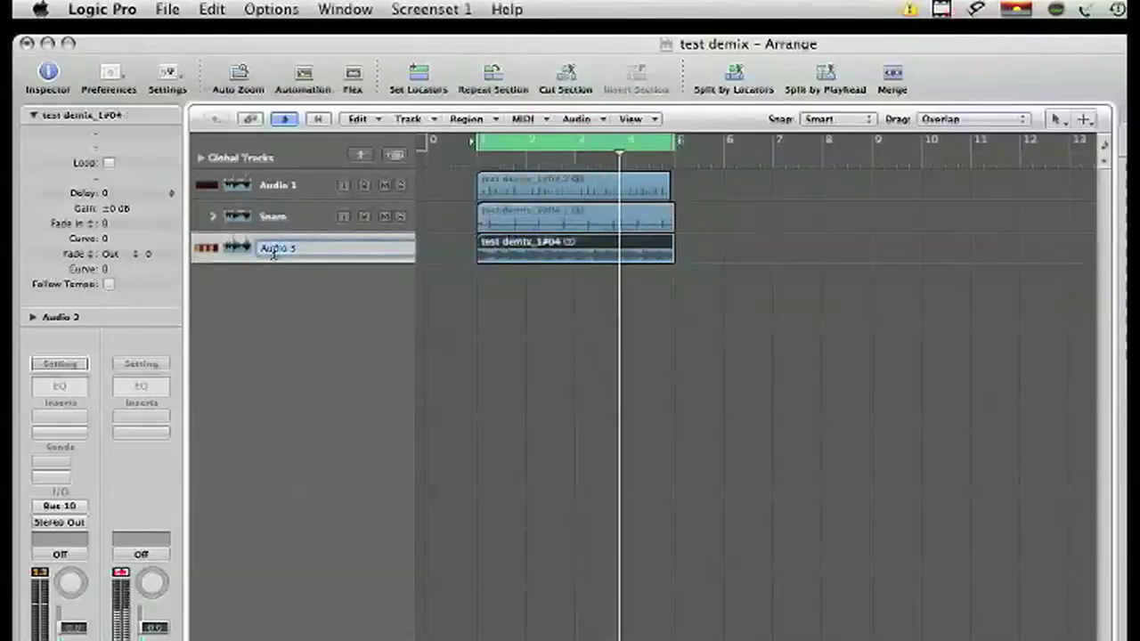
type("Kick")
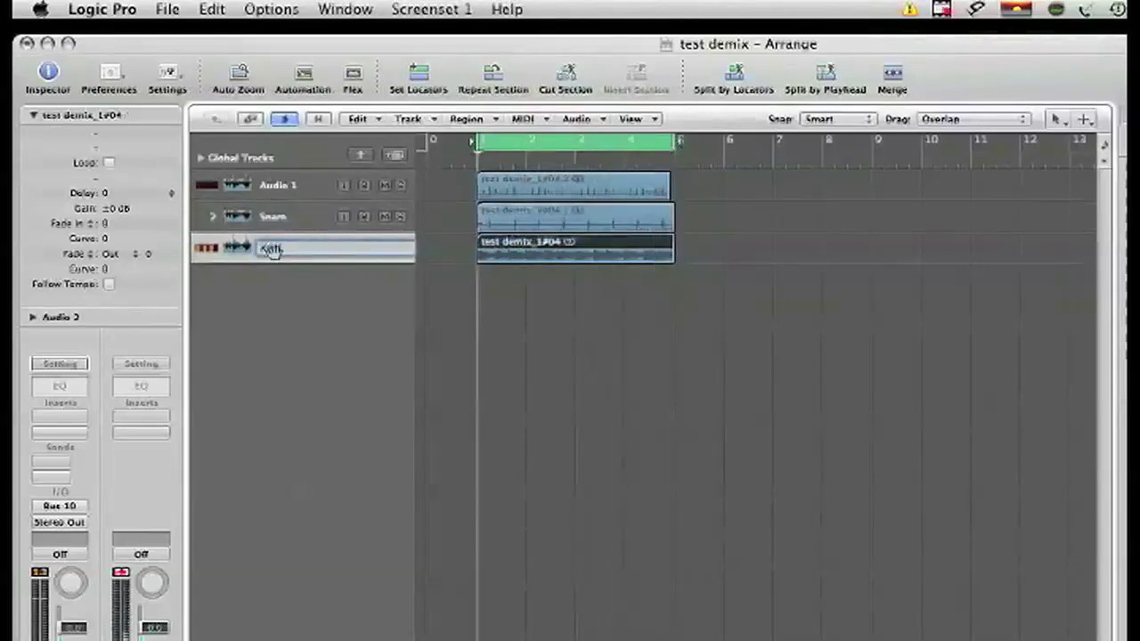